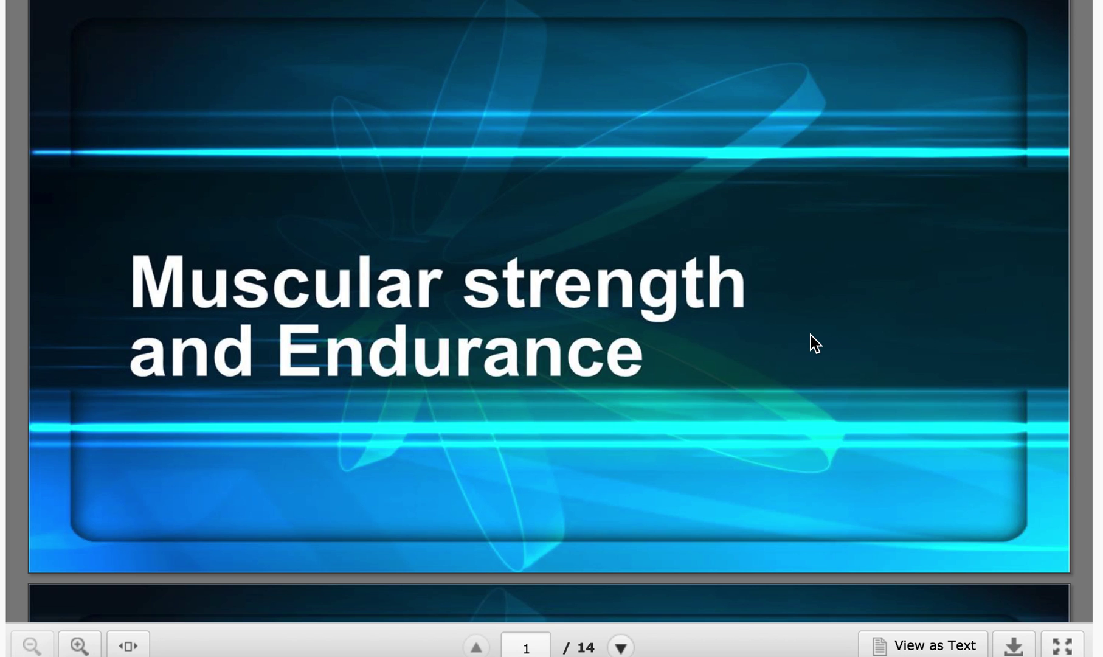
scroll(810, 342, "down", 2)
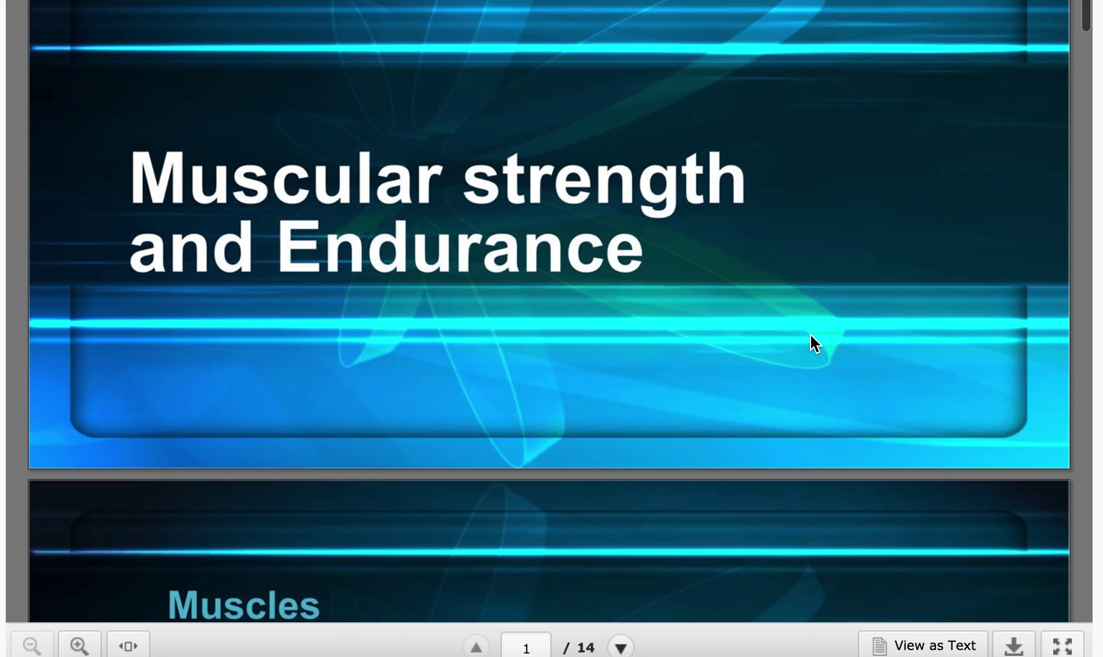
scroll(810, 343, "down", 2)
scroll(810, 342, "down", 1)
scroll(810, 342, "down", 1)
scroll(810, 342, "down", 1)
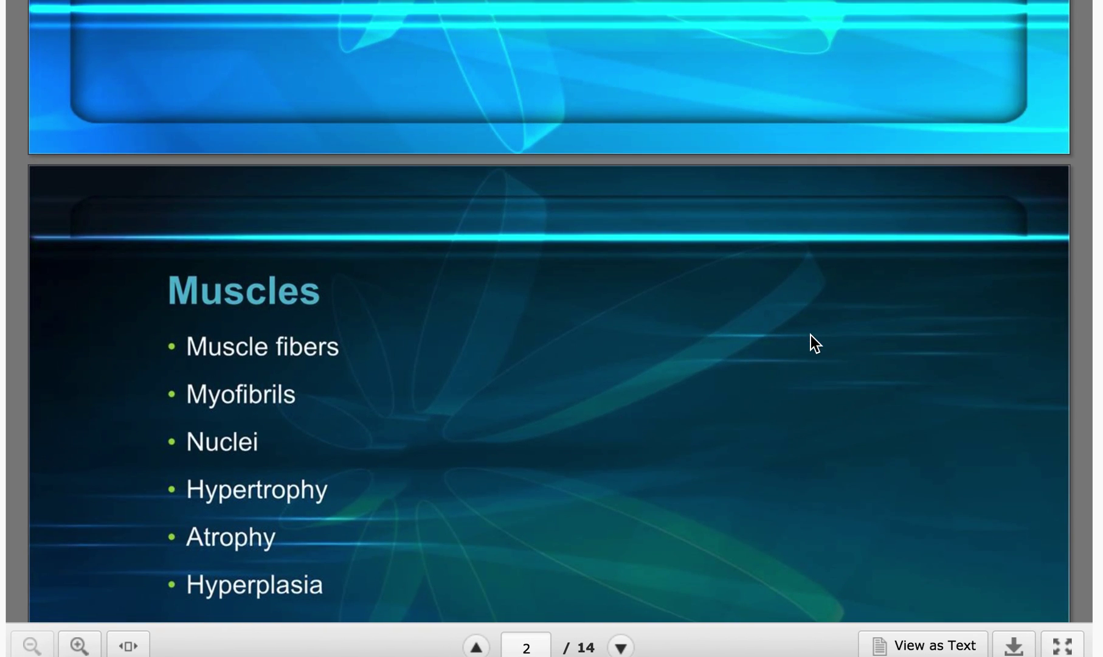
scroll(810, 343, "down", 3)
scroll(810, 343, "down", 1)
scroll(810, 342, "down", 8)
scroll(810, 343, "down", 5)
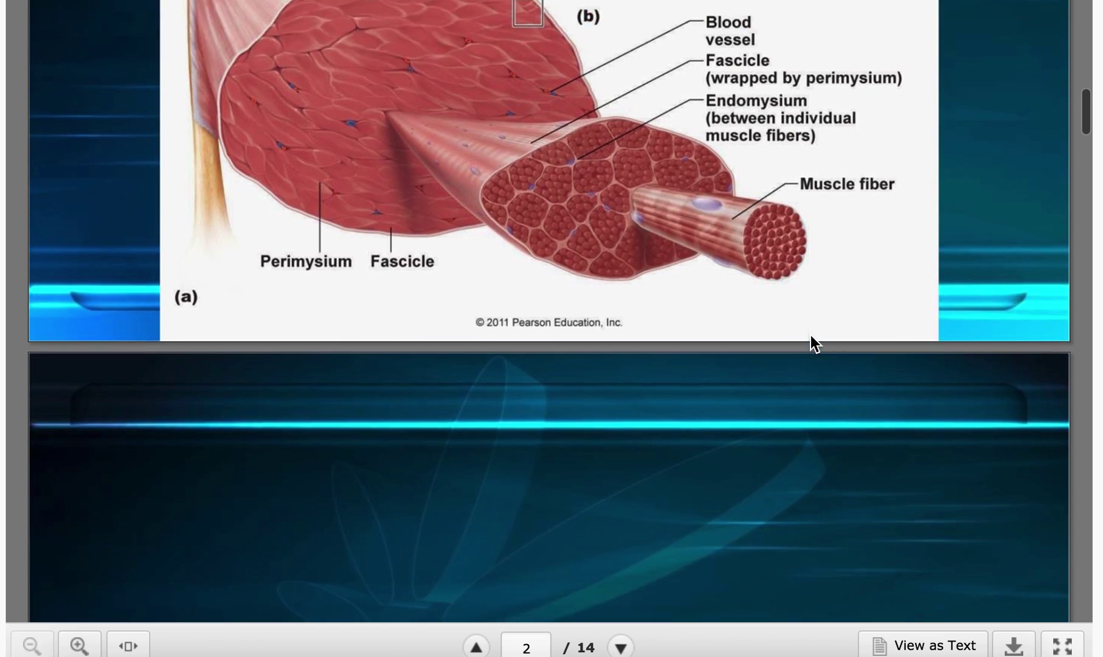
scroll(810, 342, "down", 5)
scroll(810, 341, "down", 3)
scroll(810, 342, "down", 1)
scroll(810, 343, "down", 2)
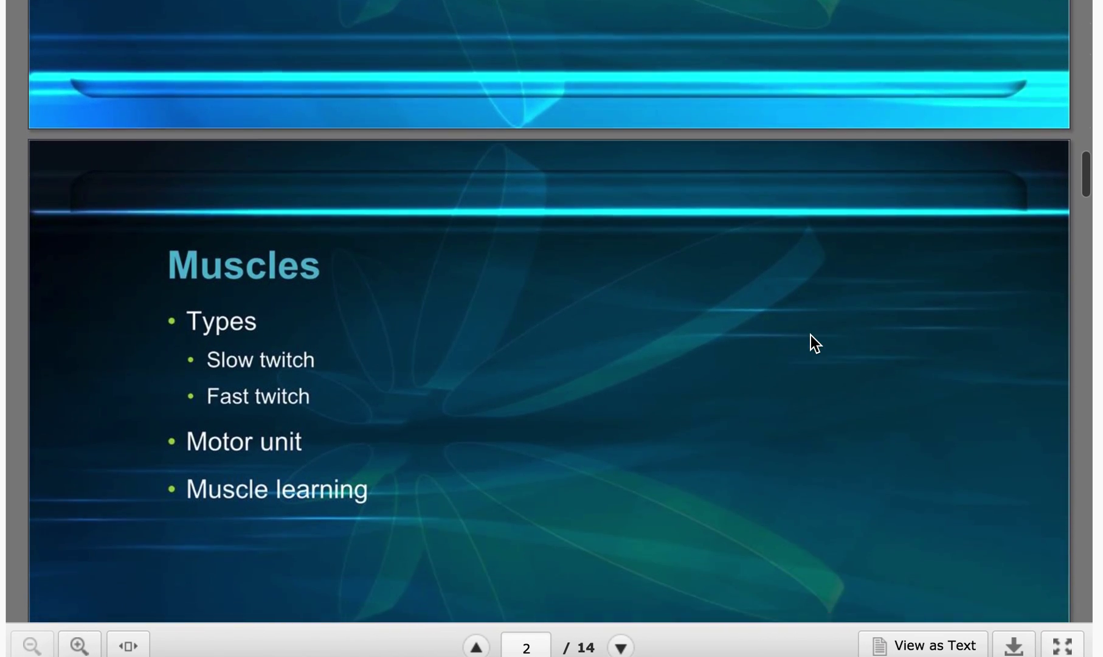
scroll(810, 343, "down", 1)
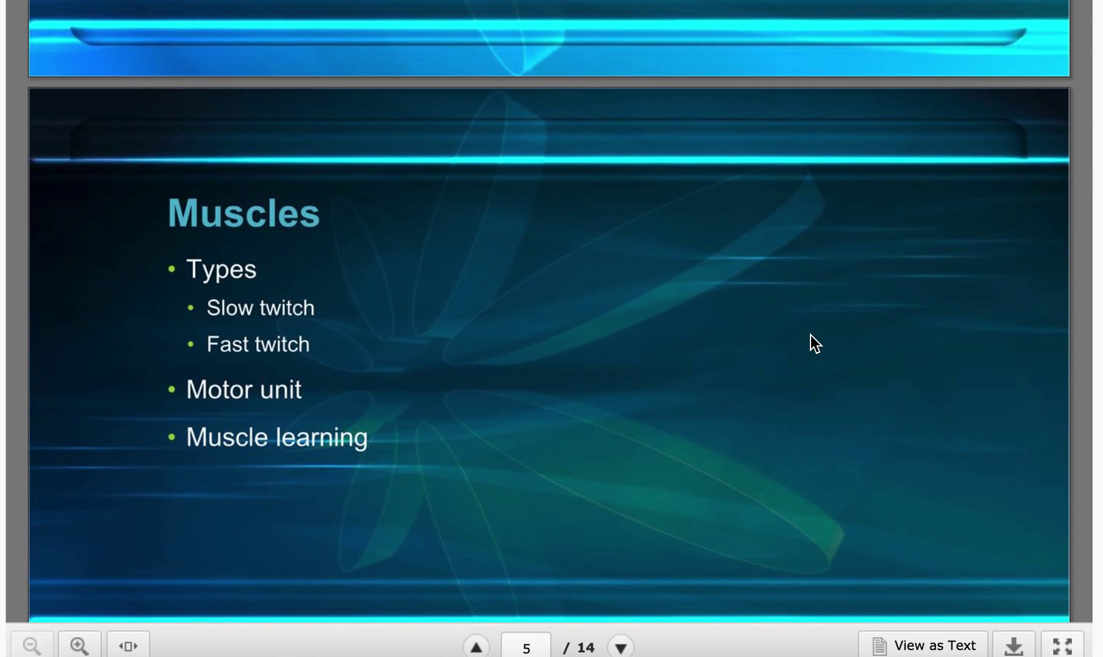
scroll(810, 342, "down", 1)
scroll(810, 342, "down", 5)
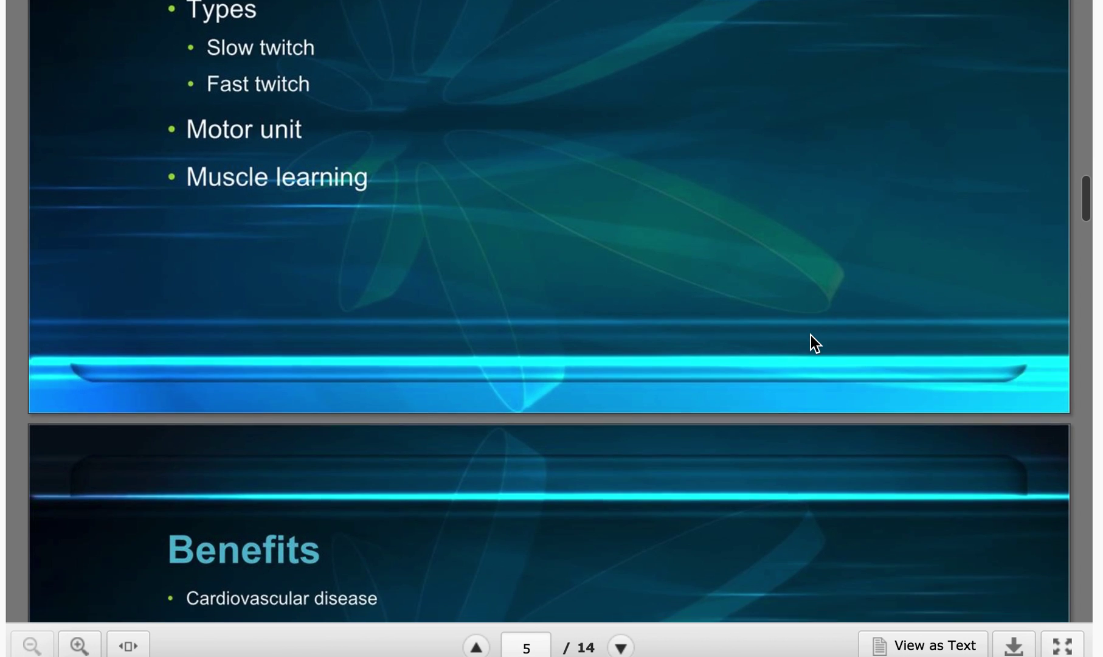
scroll(810, 342, "down", 2)
scroll(810, 343, "down", 2)
scroll(811, 342, "down", 1)
scroll(810, 342, "down", 2)
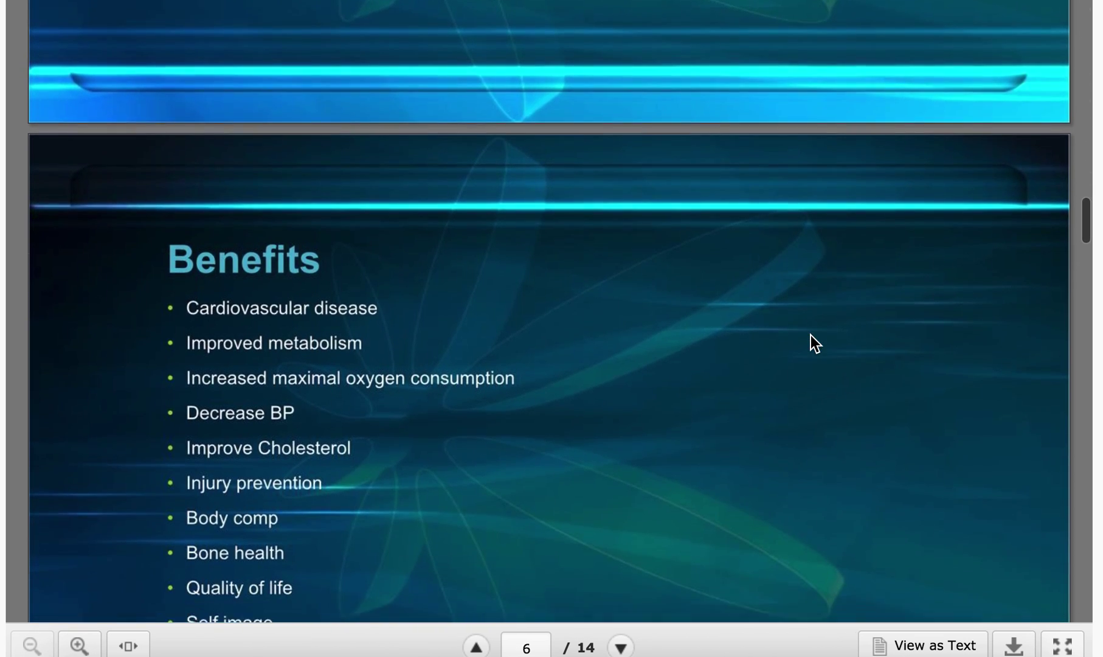
scroll(810, 342, "down", 2)
scroll(811, 342, "down", 1)
scroll(810, 342, "down", 3)
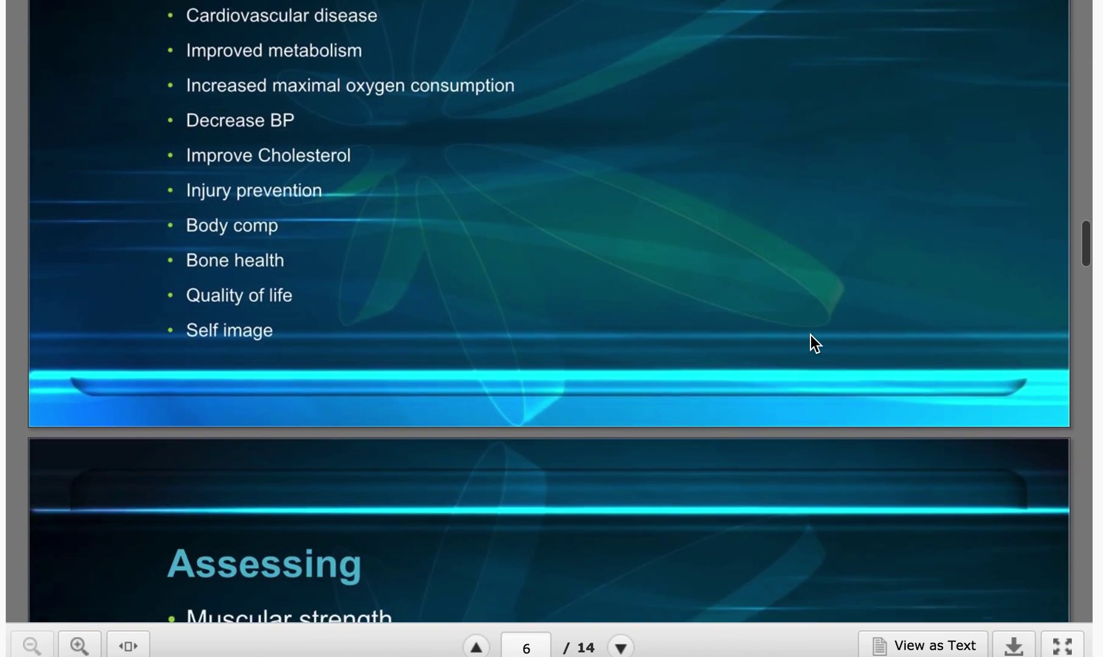
scroll(810, 343, "down", 3)
scroll(810, 342, "down", 1)
scroll(811, 343, "down", 2)
scroll(810, 343, "down", 1)
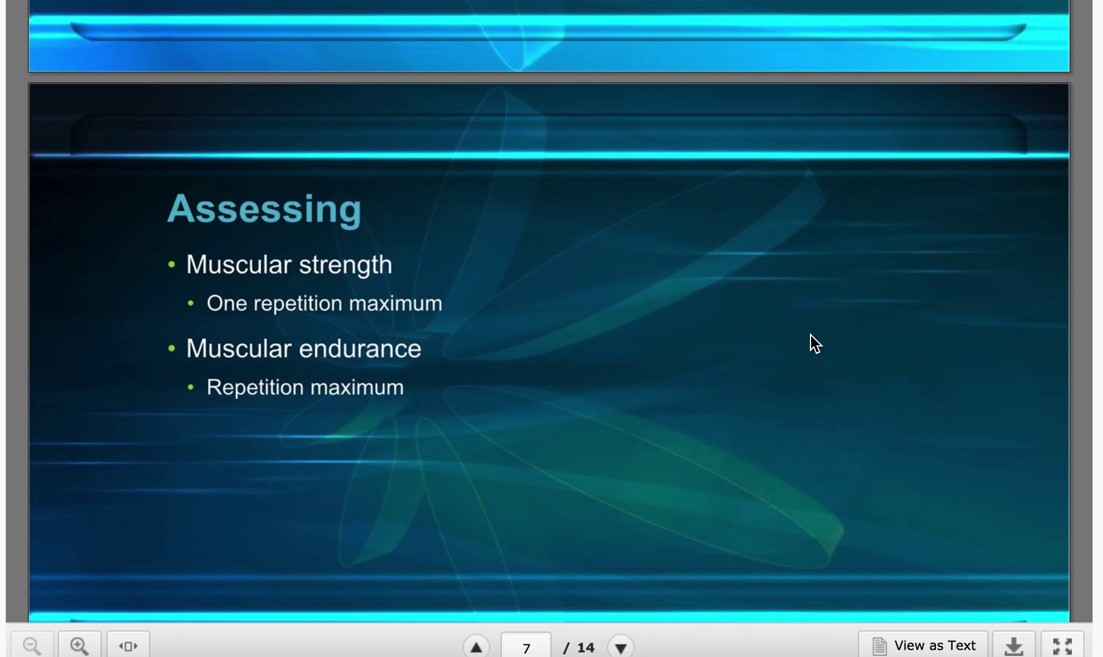
scroll(810, 343, "down", 4)
scroll(811, 342, "down", 1)
scroll(810, 343, "down", 1)
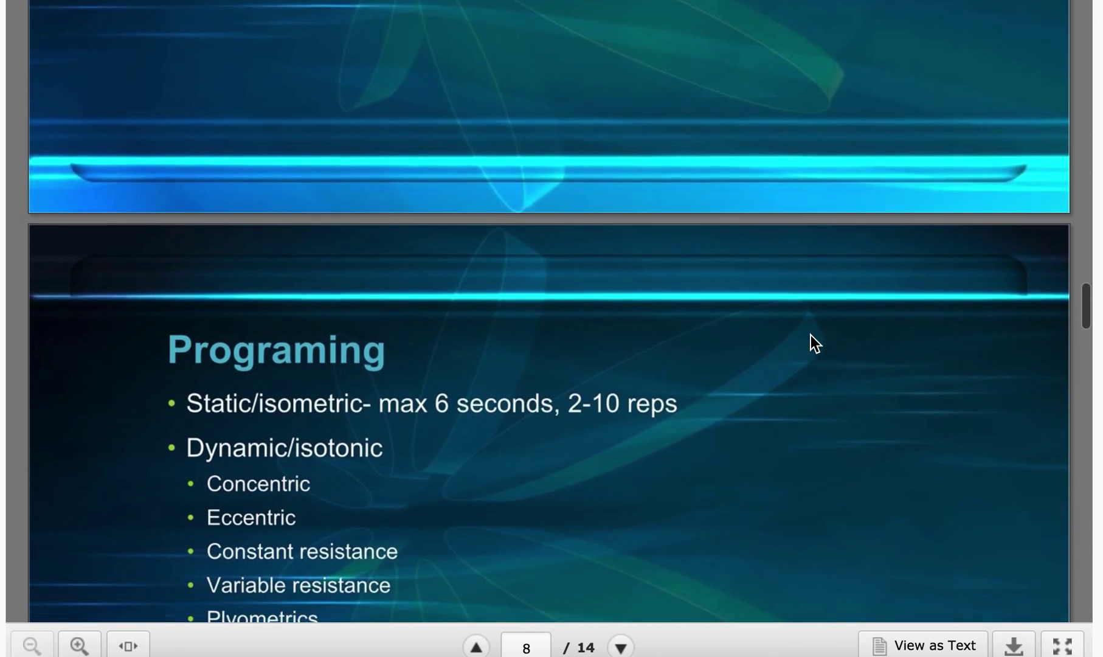
scroll(811, 343, "down", 2)
scroll(810, 342, "down", 1)
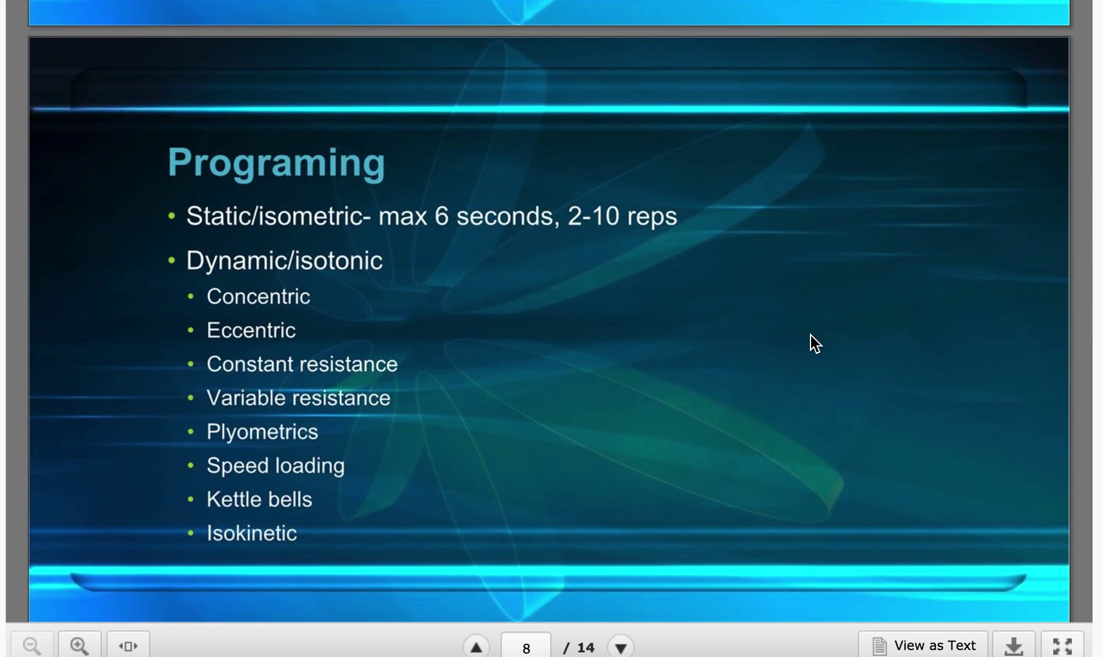
scroll(811, 342, "down", 1)
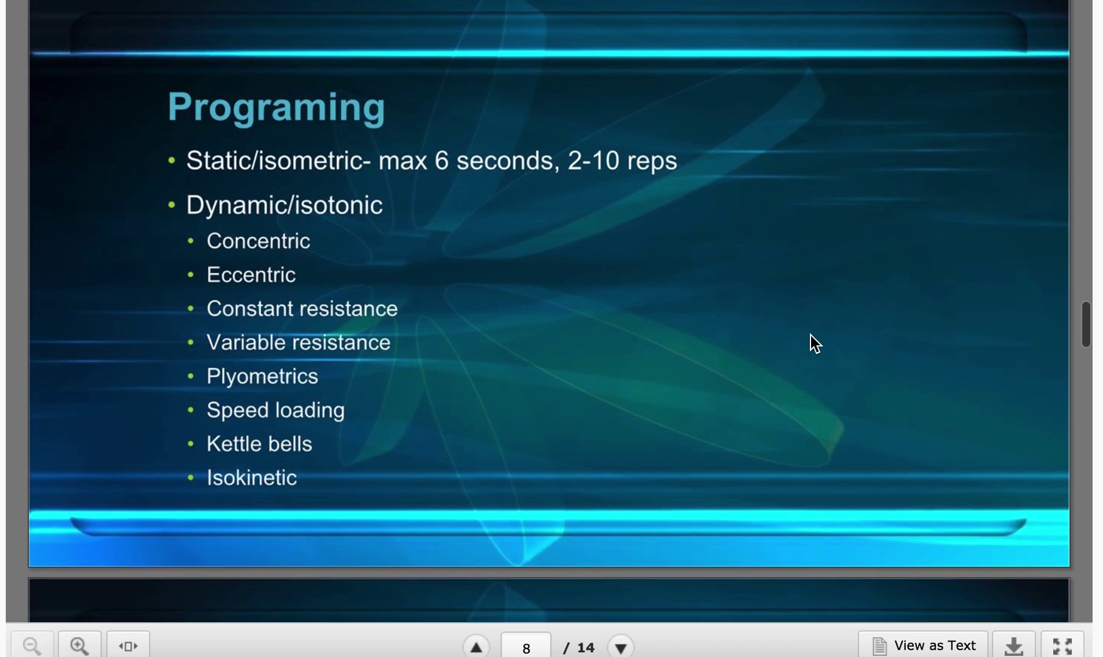
scroll(810, 342, "down", 3)
scroll(810, 343, "down", 2)
scroll(810, 341, "down", 1)
scroll(810, 342, "down", 1)
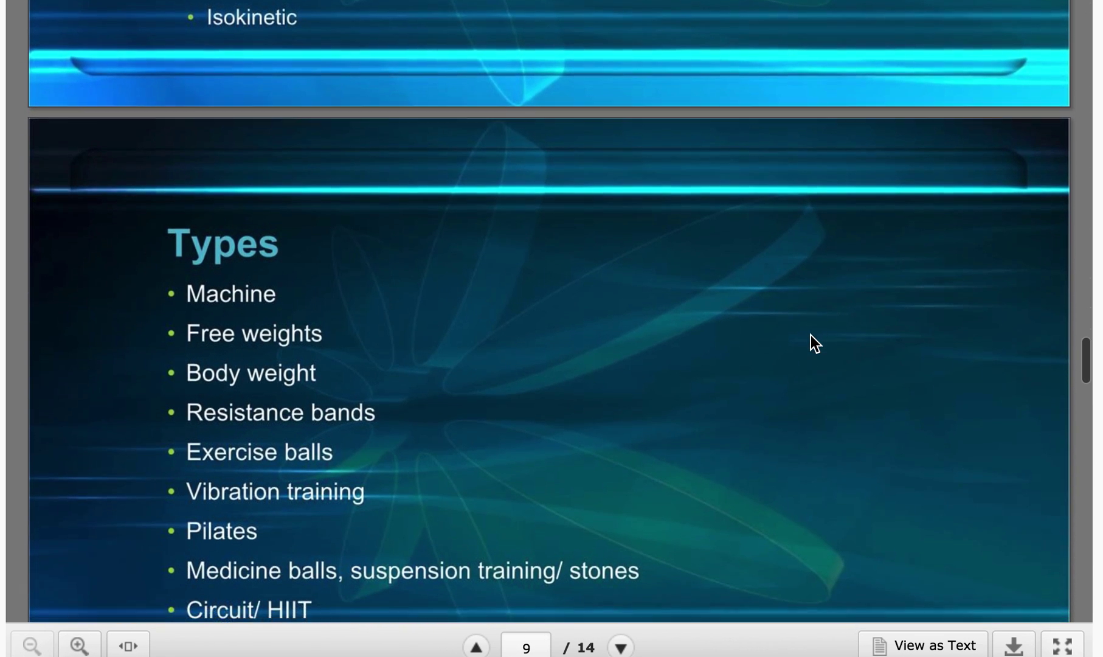
scroll(810, 342, "down", 2)
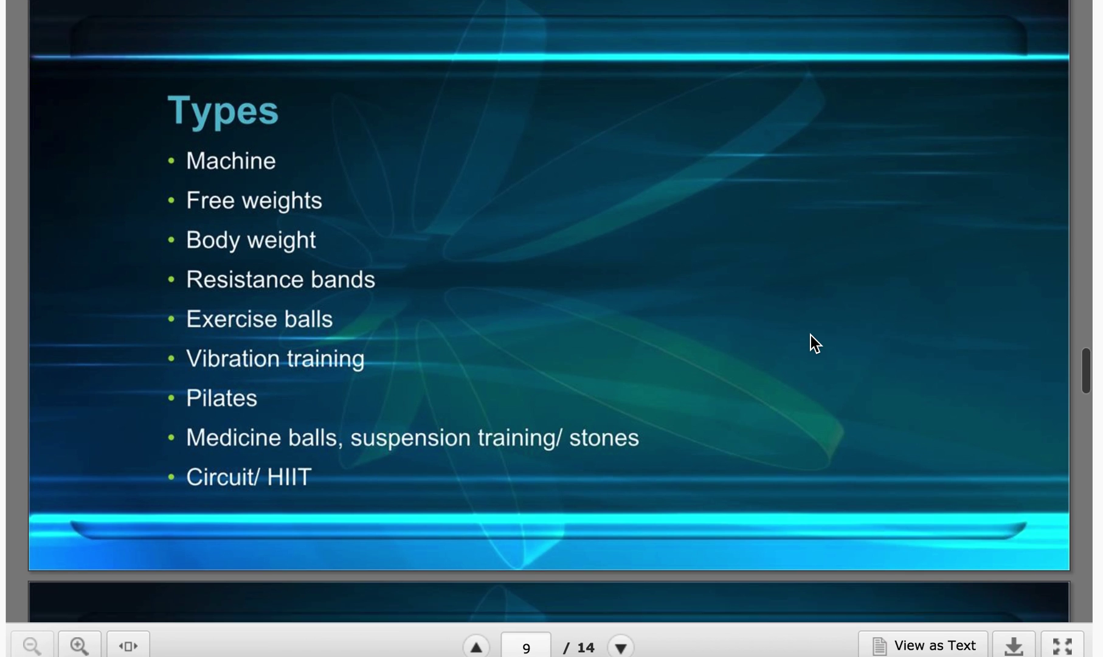
scroll(810, 342, "down", 3)
scroll(810, 342, "down", 2)
scroll(811, 343, "down", 1)
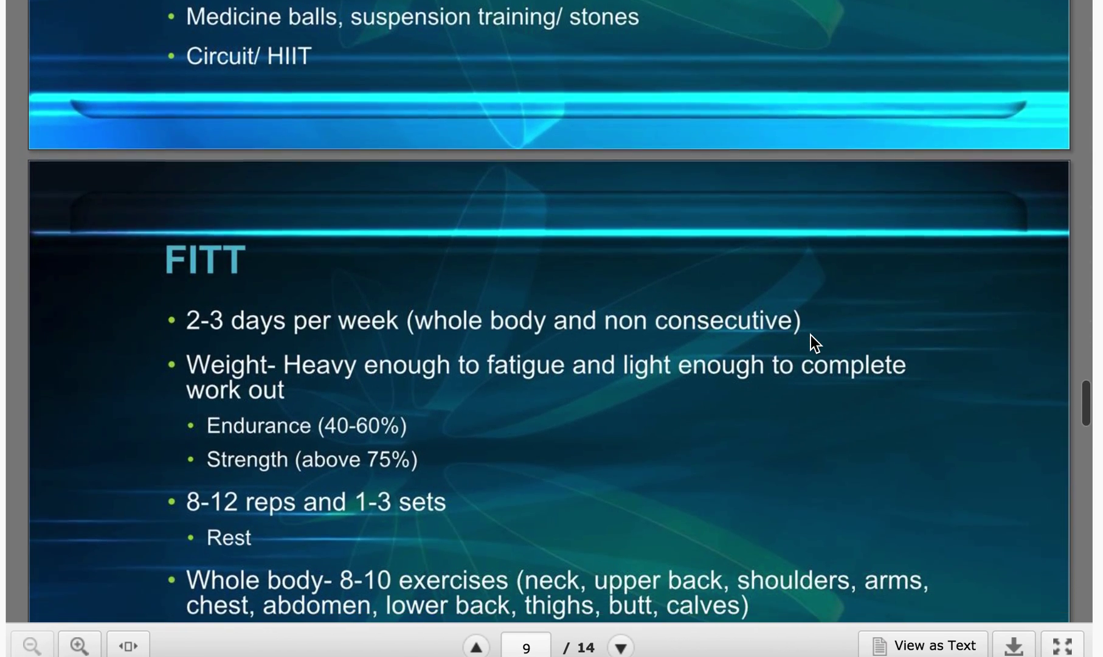
scroll(811, 342, "down", 1)
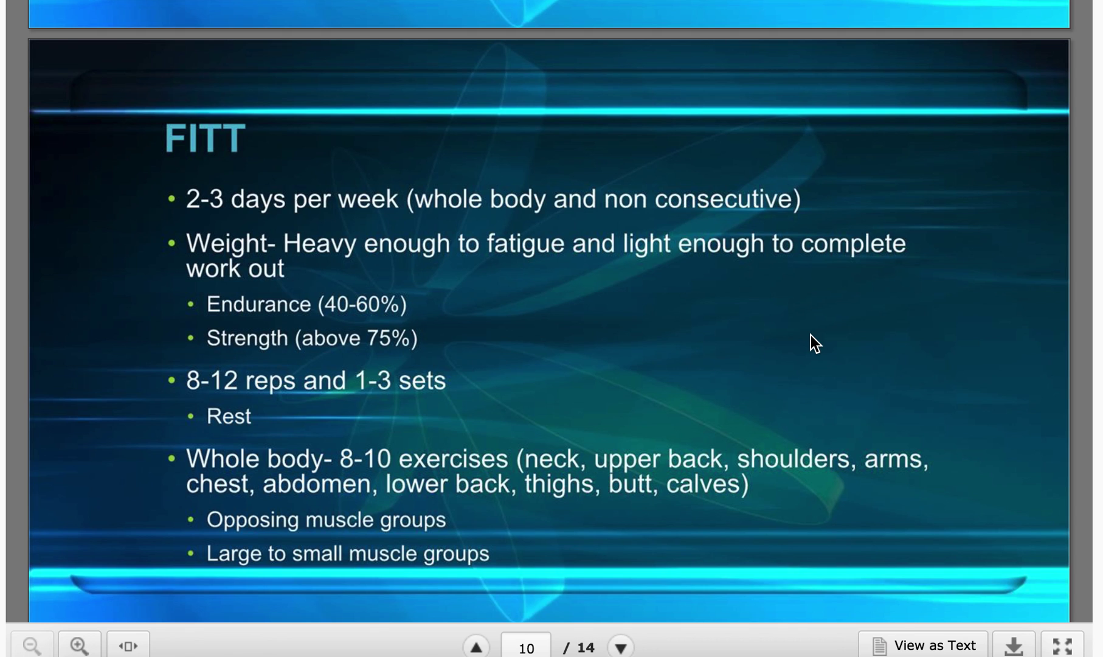
scroll(810, 343, "down", 1)
scroll(810, 343, "down", 3)
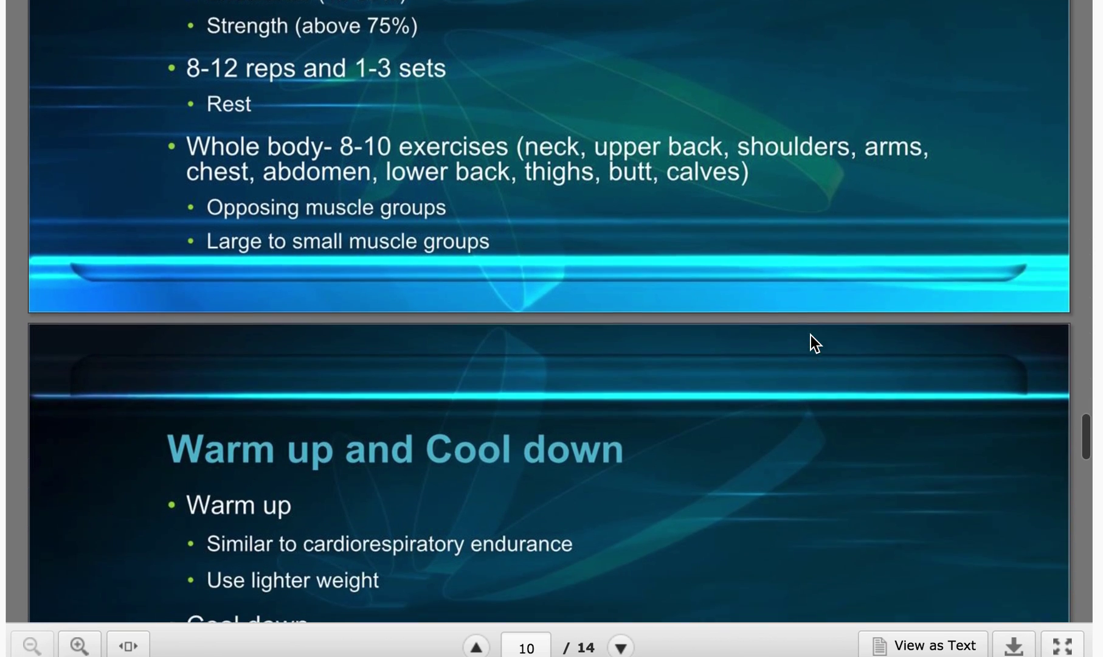
scroll(811, 343, "down", 1)
scroll(815, 342, "down", 1)
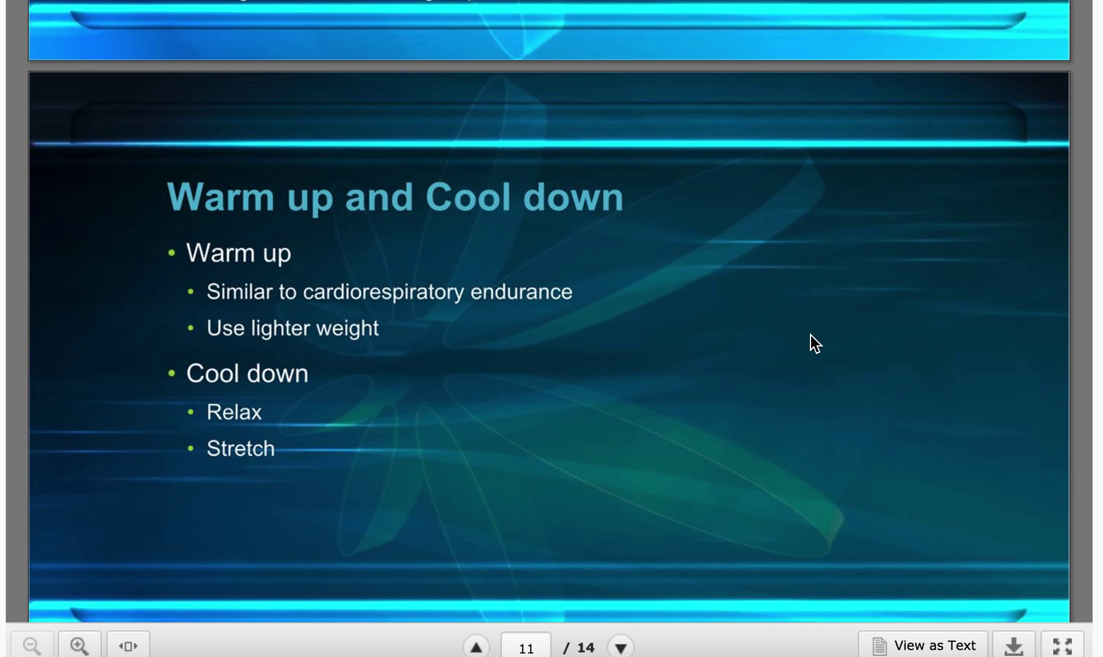
scroll(815, 342, "down", 2)
scroll(815, 342, "down", 1)
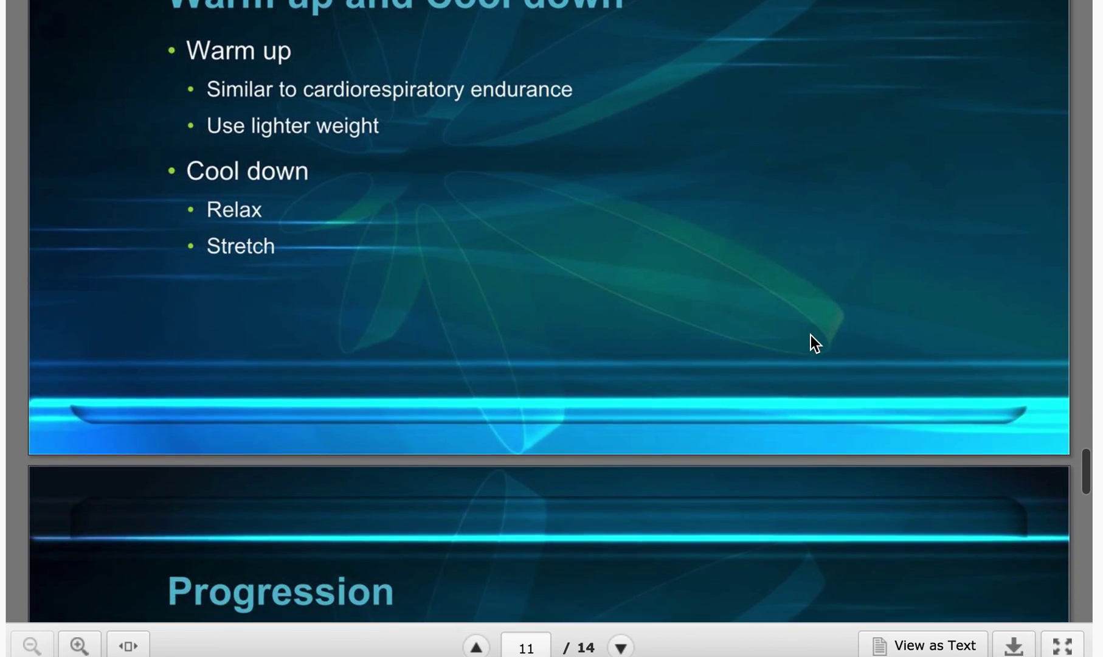
scroll(814, 342, "down", 1)
scroll(814, 343, "down", 1)
scroll(814, 342, "down", 1)
scroll(815, 342, "down", 1)
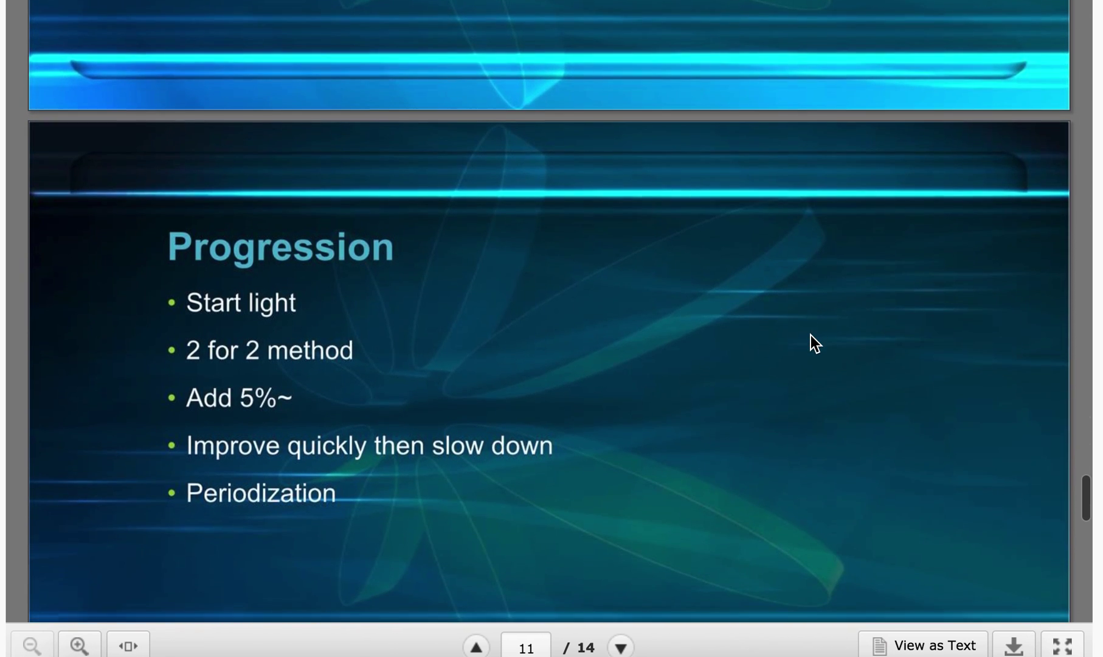
scroll(814, 342, "down", 3)
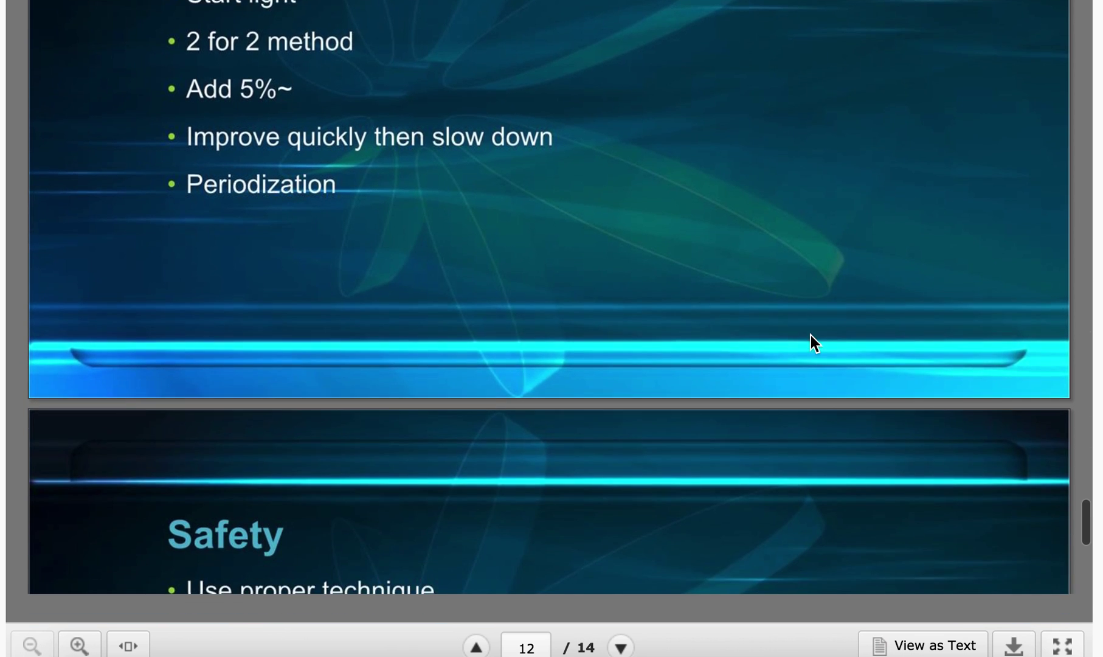
scroll(815, 342, "down", 2)
scroll(814, 342, "down", 3)
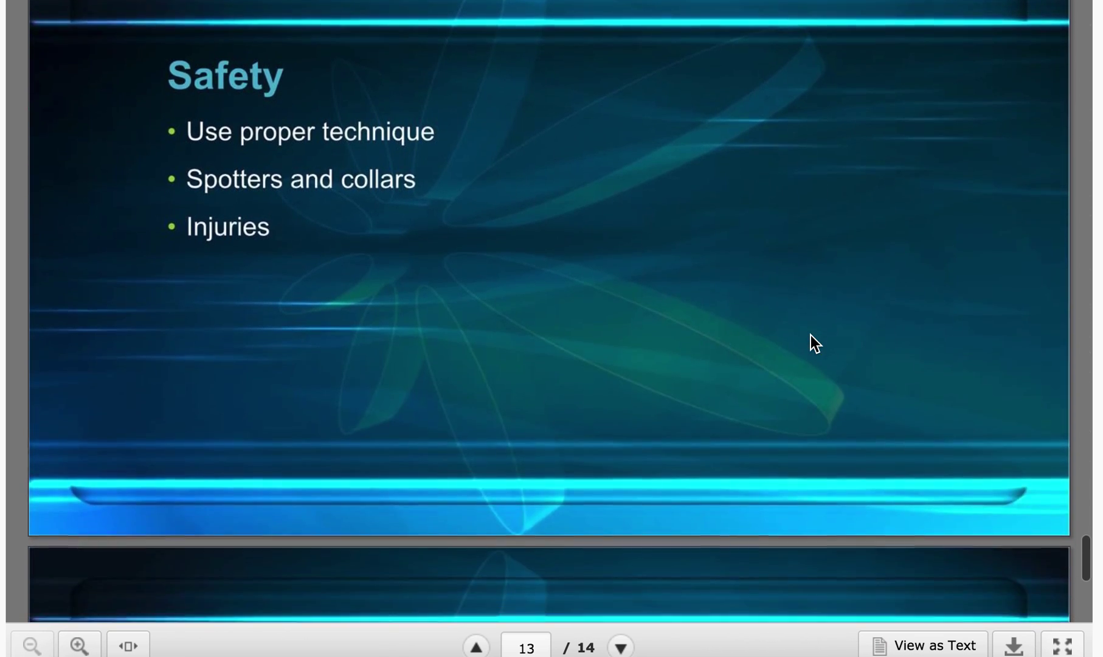
scroll(814, 342, "down", 1)
scroll(815, 343, "down", 1)
scroll(815, 341, "down", 1)
scroll(814, 341, "down", 2)
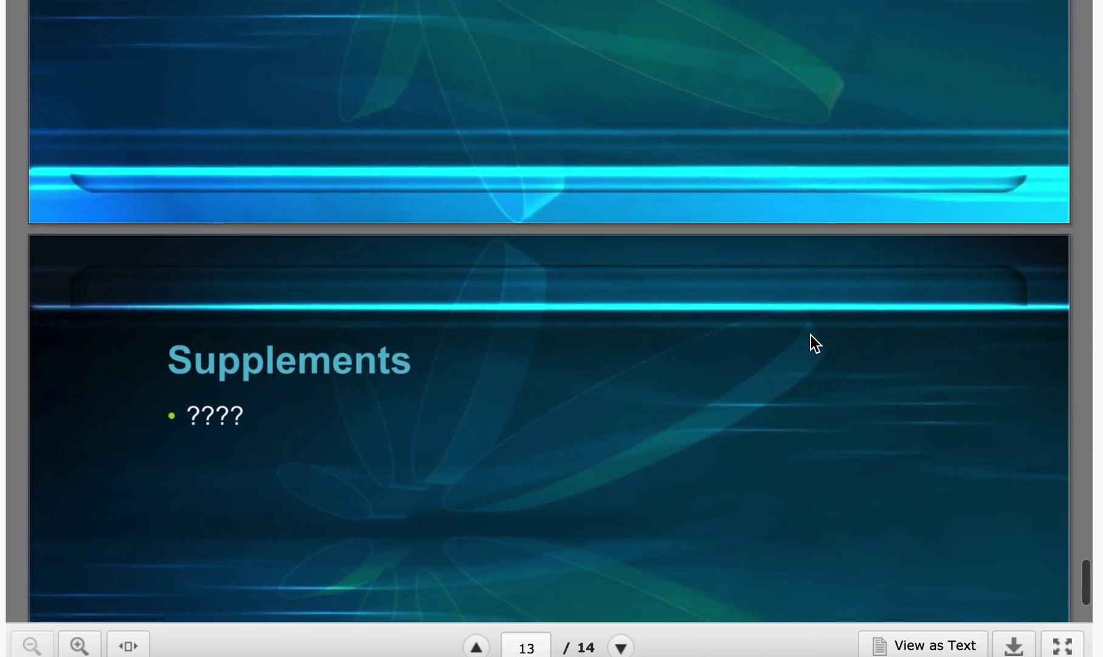